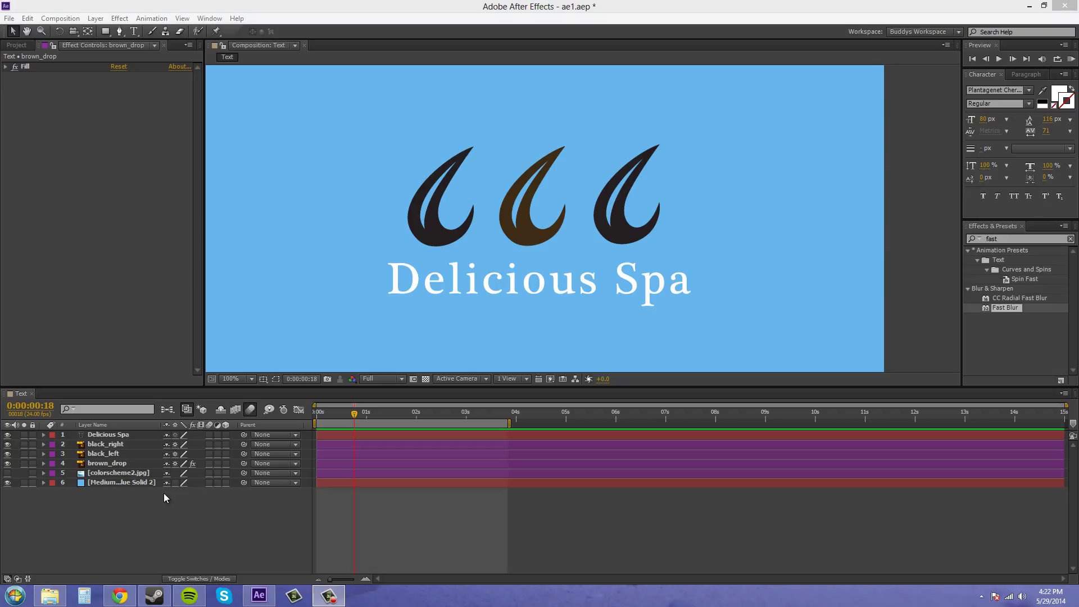
Add a new null object layer, Null 11, at the top of the Text composition.
{"action": "left_click", "coordinate": [145, 169]}
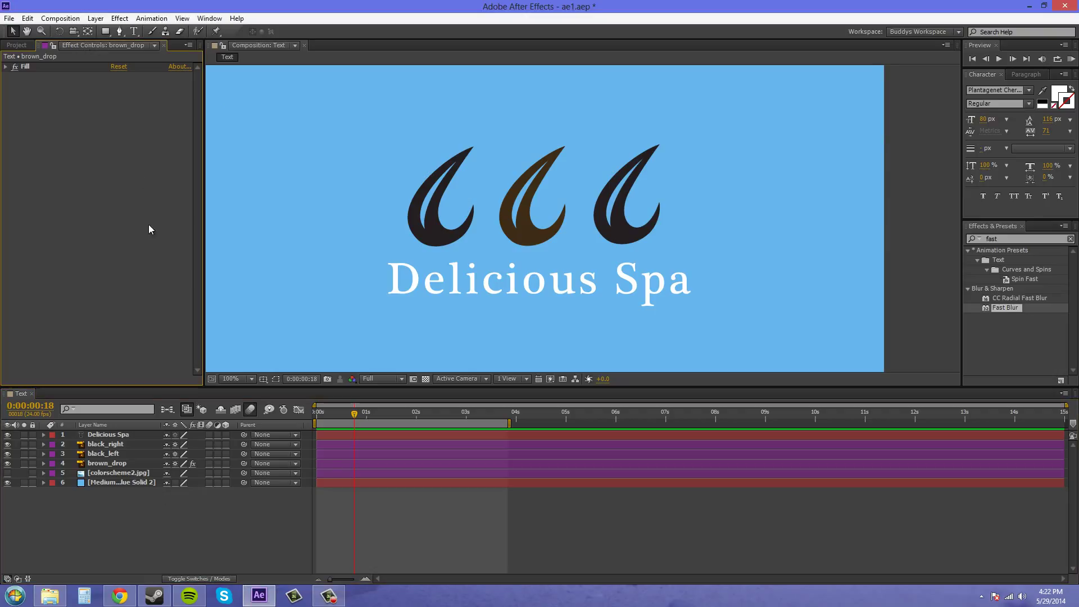
{"action": "left_click", "coordinate": [95, 19]}
{"action": "mouse_move", "coordinate": [110, 32]}
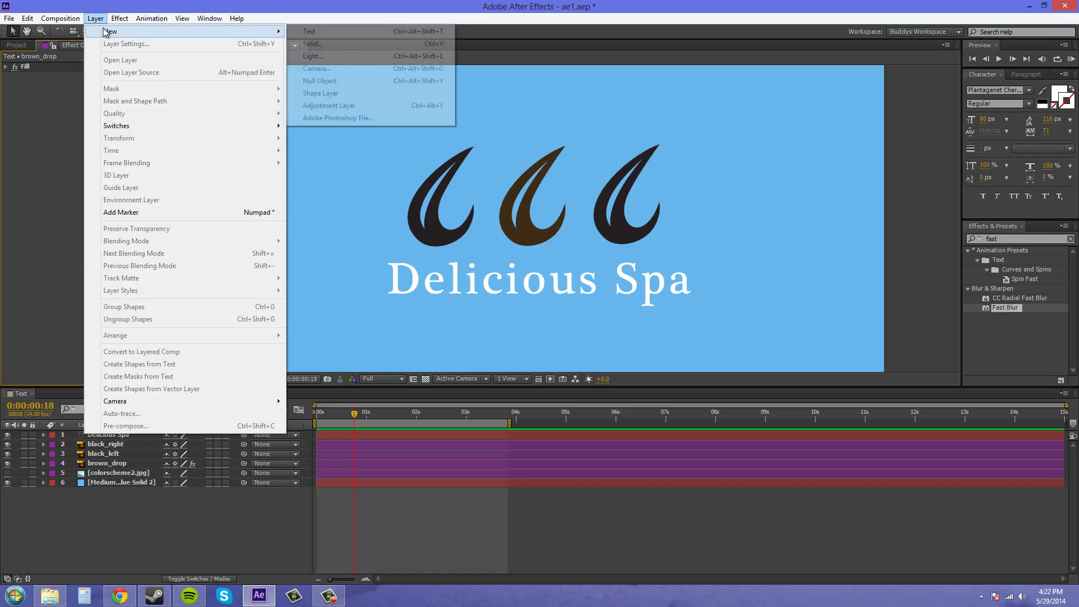
{"action": "left_click", "coordinate": [340, 81]}
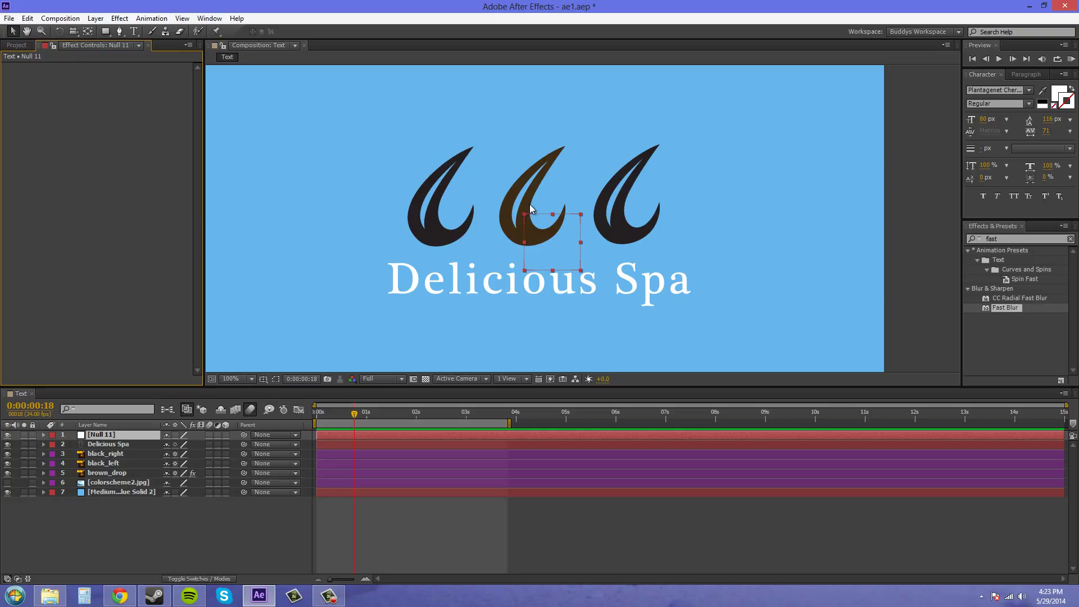
Select the black_right, black_left and brown_drop layers.
{"action": "left_click", "coordinate": [112, 454]}
{"action": "left_click", "coordinate": [108, 463]}
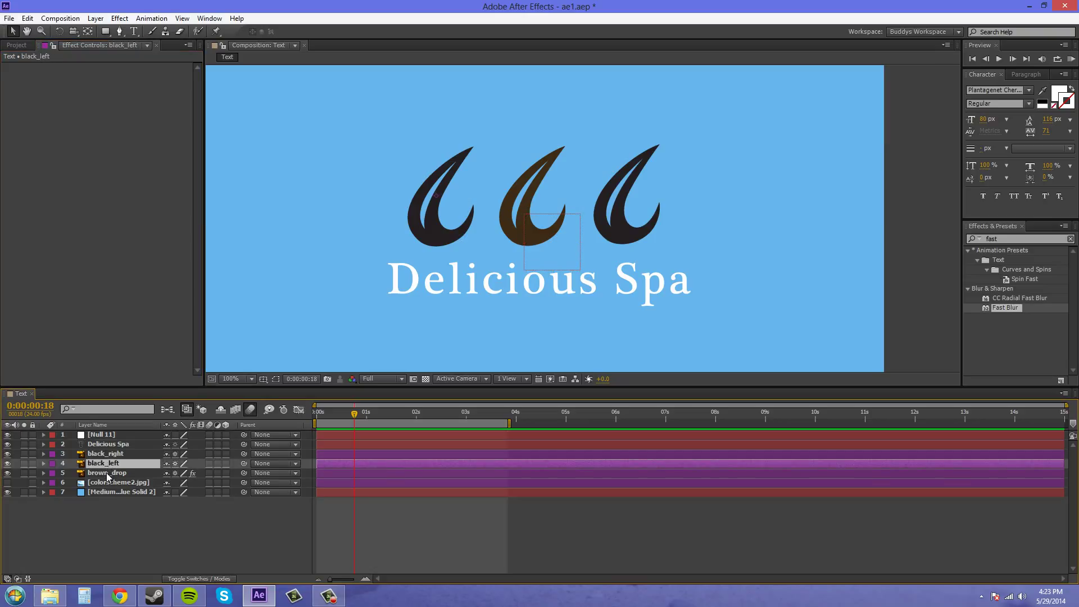
{"action": "left_click", "coordinate": [107, 473]}
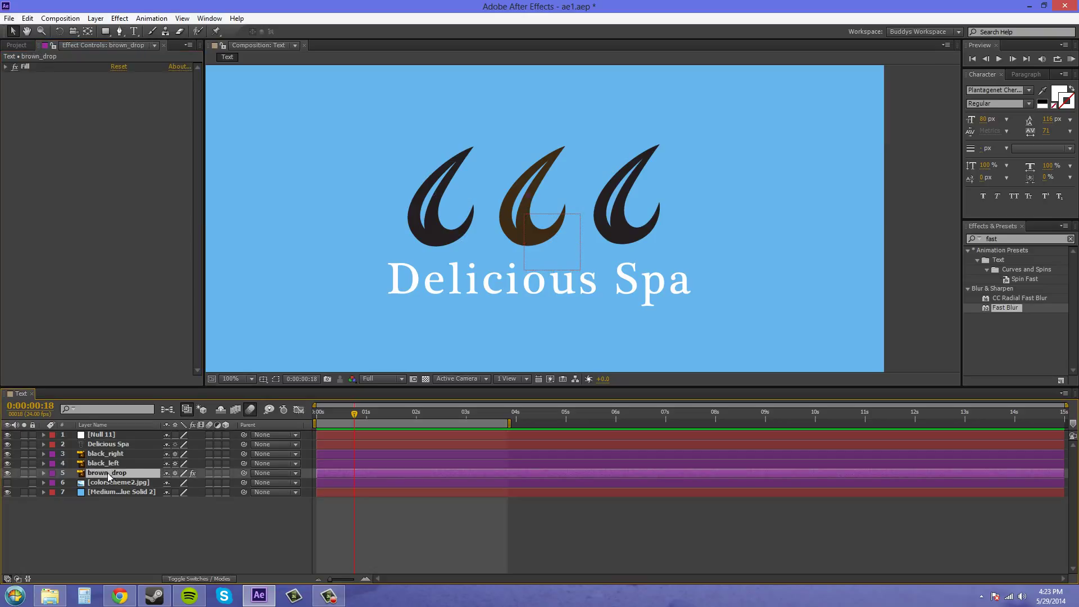
Show rulers and place horizontal and vertical guides crossing at the middle drop.
{"action": "left_click", "coordinate": [183, 22]}
{"action": "mouse_move", "coordinate": [209, 18]}
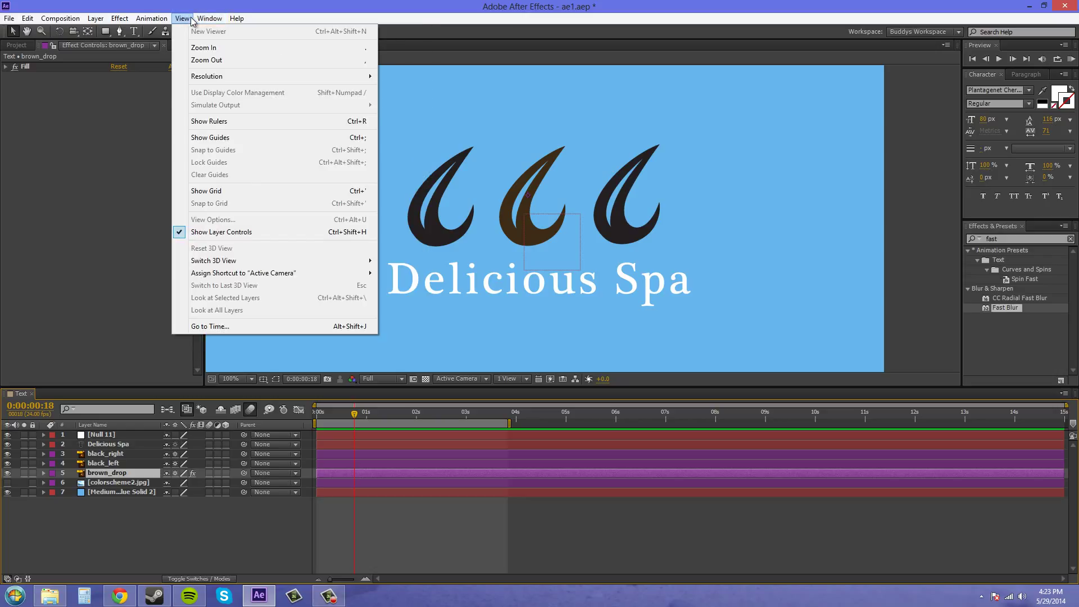
{"action": "left_click", "coordinate": [218, 123]}
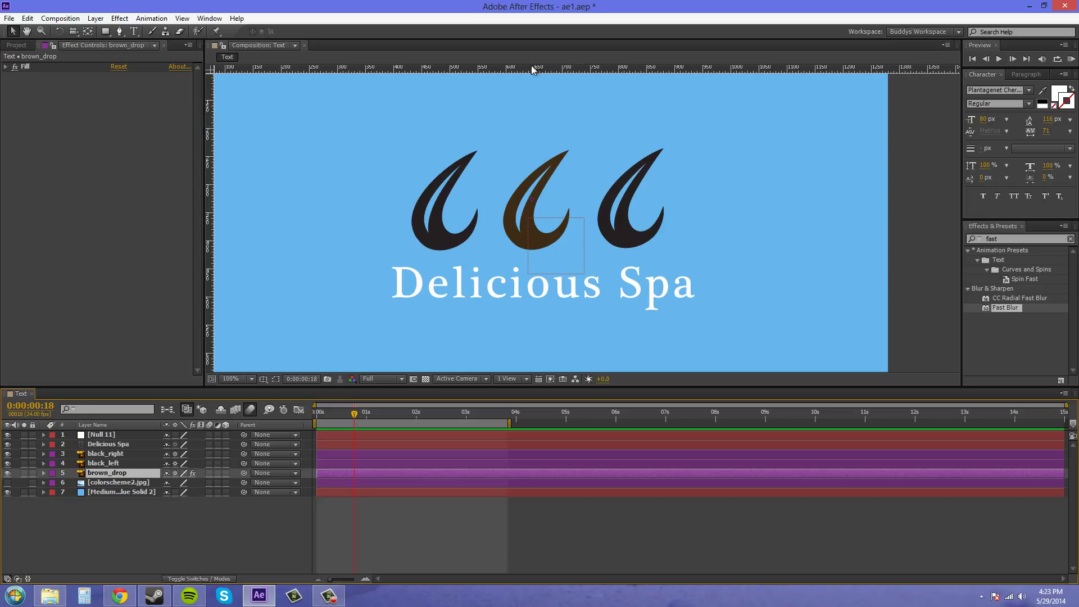
{"action": "left_click_drag", "start_coordinate": [531, 68], "coordinate": [531, 198]}
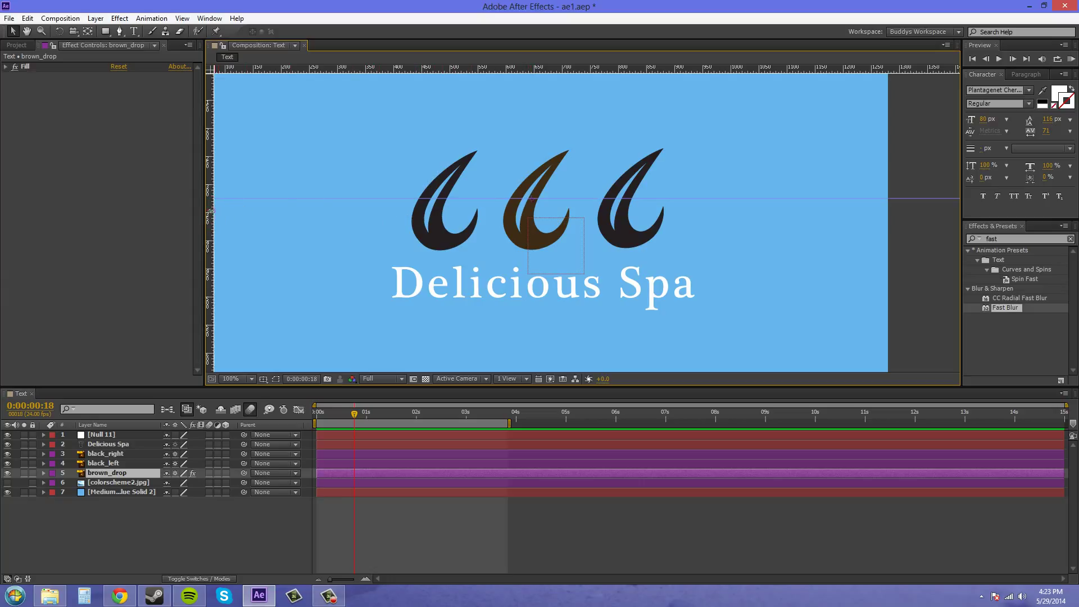
{"action": "left_click_drag", "start_coordinate": [211, 211], "coordinate": [532, 226]}
Move Null 11 to Position 645, 325 at the middle drop's base and remove both guides.
{"action": "left_click", "coordinate": [103, 435]}
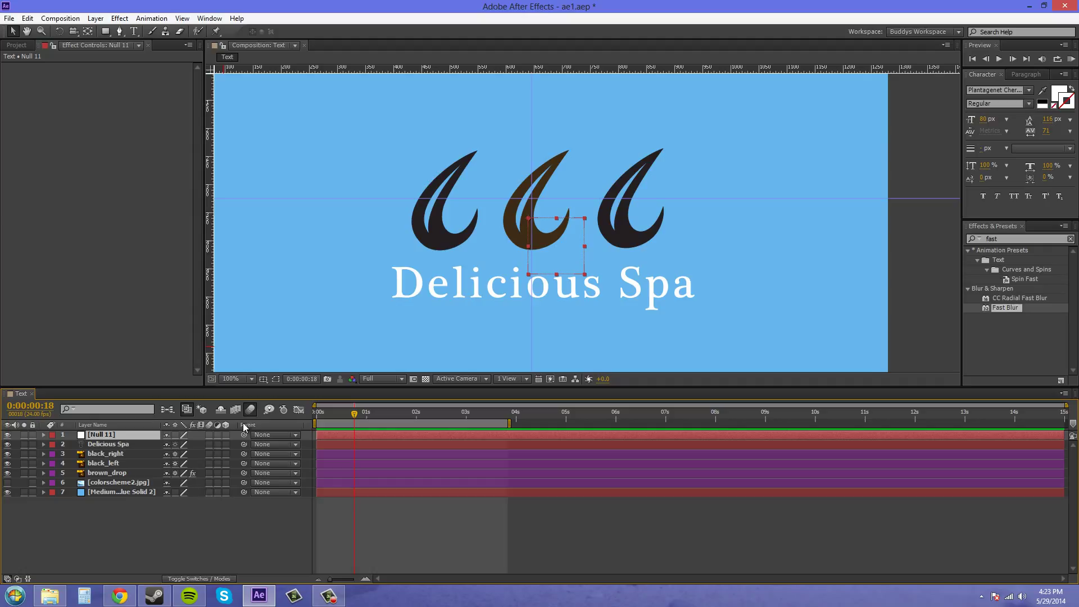
{"action": "key", "text": "p"}
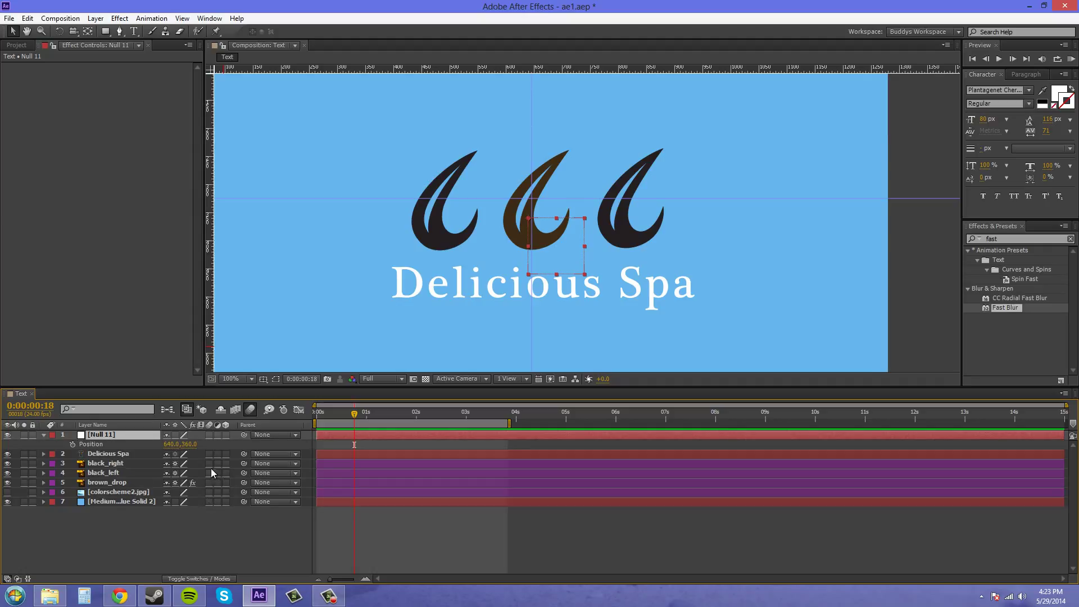
{"action": "left_click_drag", "start_coordinate": [192, 446], "coordinate": [169, 444]}
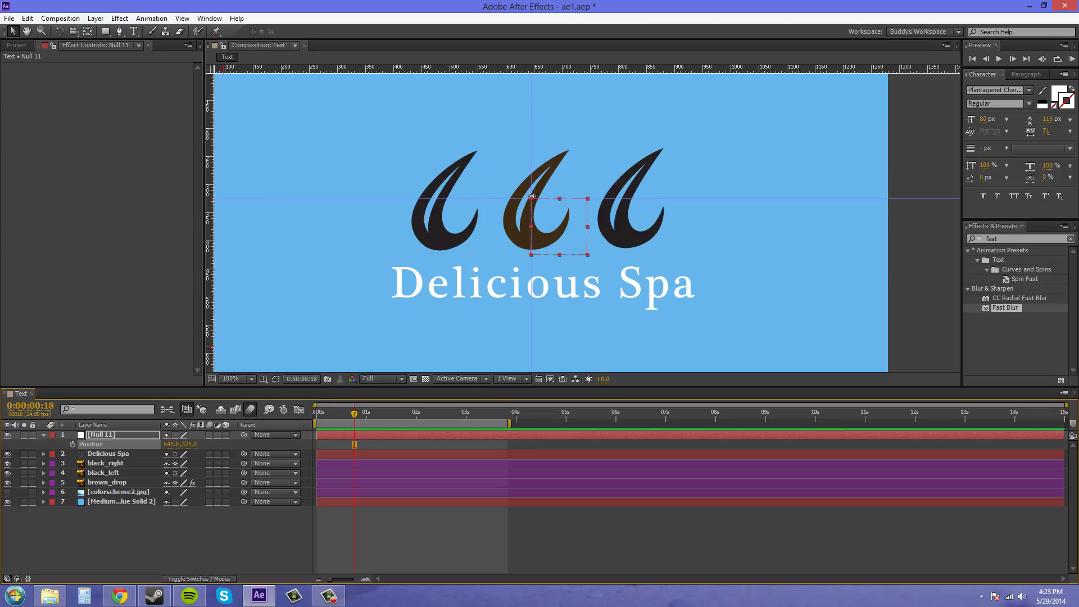
{"action": "left_click_drag", "start_coordinate": [532, 164], "coordinate": [160, 189]}
{"action": "left_click_drag", "start_coordinate": [313, 197], "coordinate": [314, 68]}
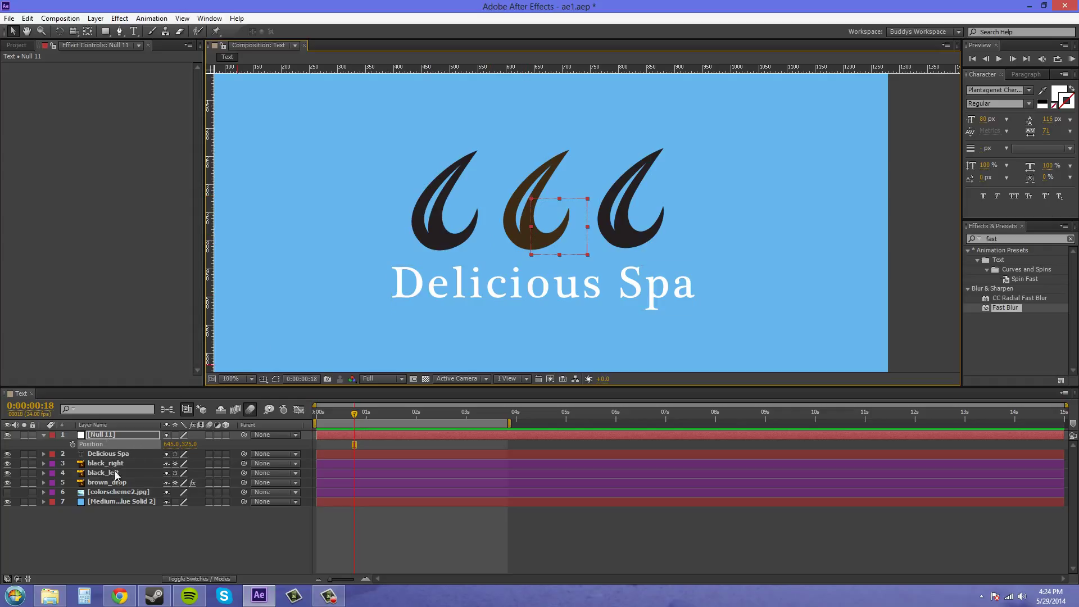
Parent black_right, black_left and brown_drop to Null 11, then test by nudging the null at 0:00.
{"action": "left_click", "coordinate": [264, 463]}
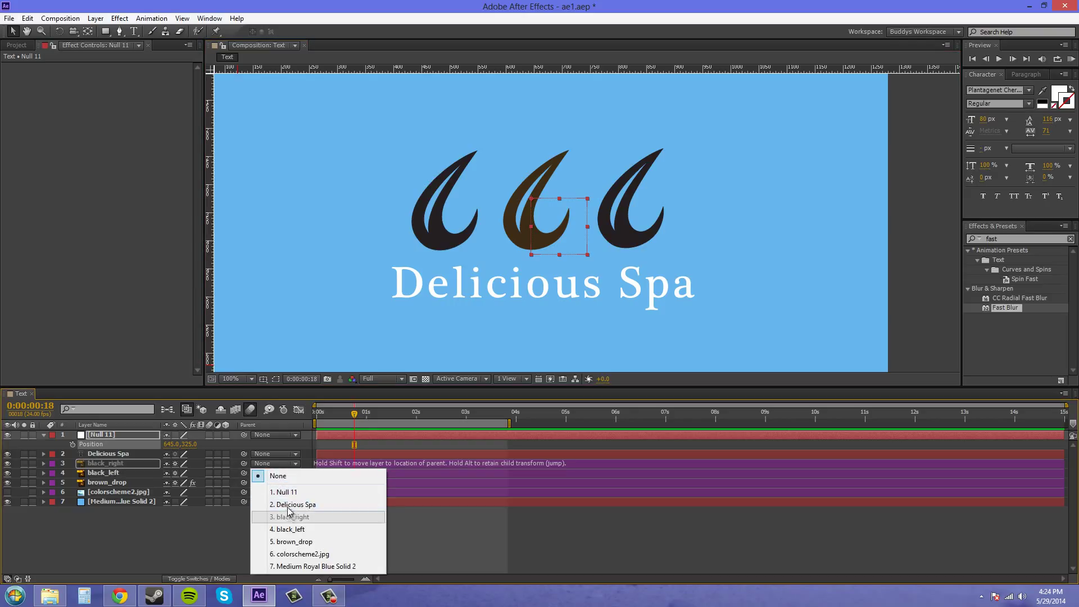
{"action": "left_click", "coordinate": [284, 492]}
{"action": "left_click", "coordinate": [263, 473]}
{"action": "left_click", "coordinate": [283, 500]}
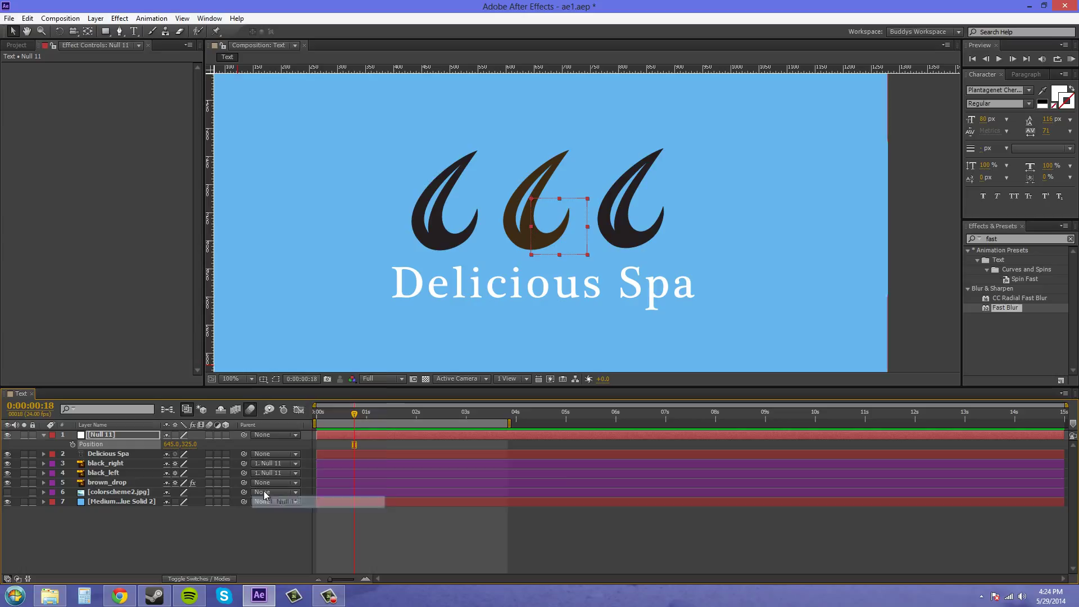
{"action": "left_click", "coordinate": [271, 483]}
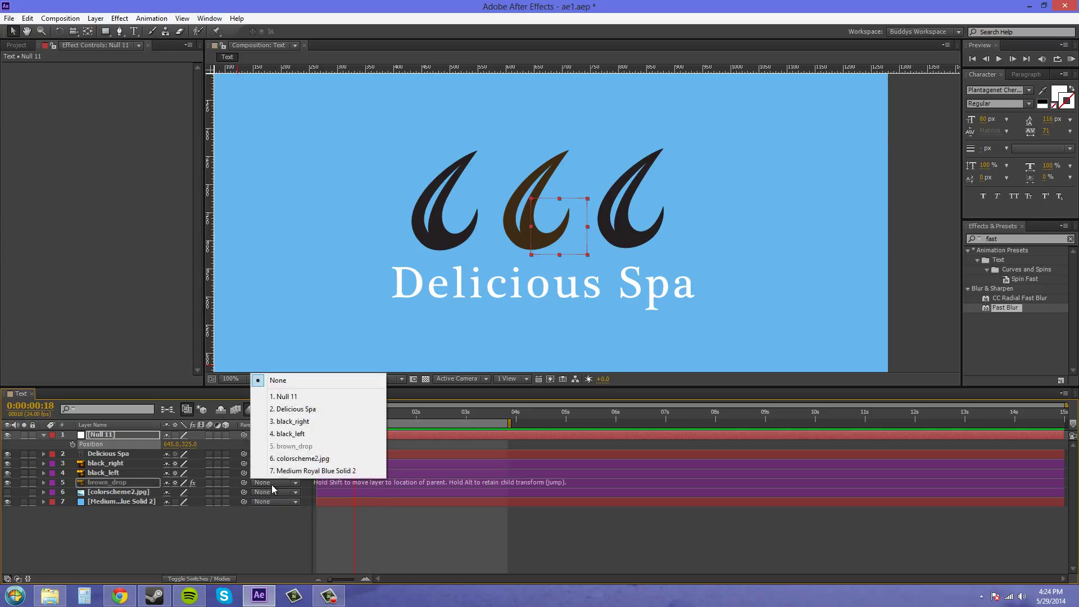
{"action": "left_click", "coordinate": [286, 397]}
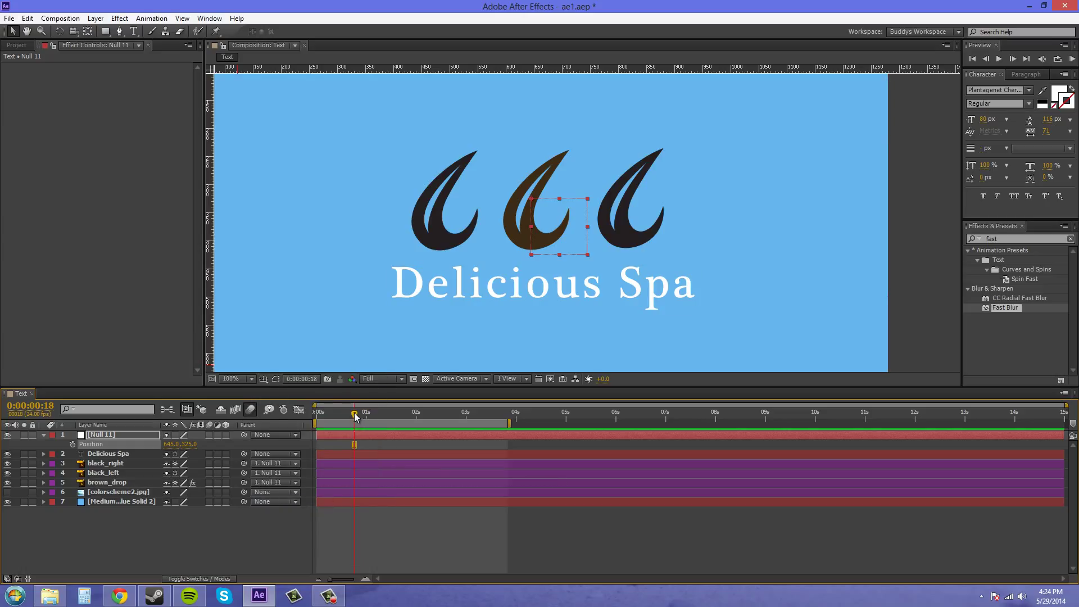
{"action": "left_click_drag", "start_coordinate": [354, 413], "coordinate": [316, 414]}
{"action": "mouse_move", "coordinate": [573, 230]}
{"action": "left_mouse_down"}
{"action": "mouse_move", "coordinate": [655, 202]}
{"action": "mouse_move", "coordinate": [559, 239]}
{"action": "left_mouse_up"}
{"action": "key", "text": "ctrl+z"}
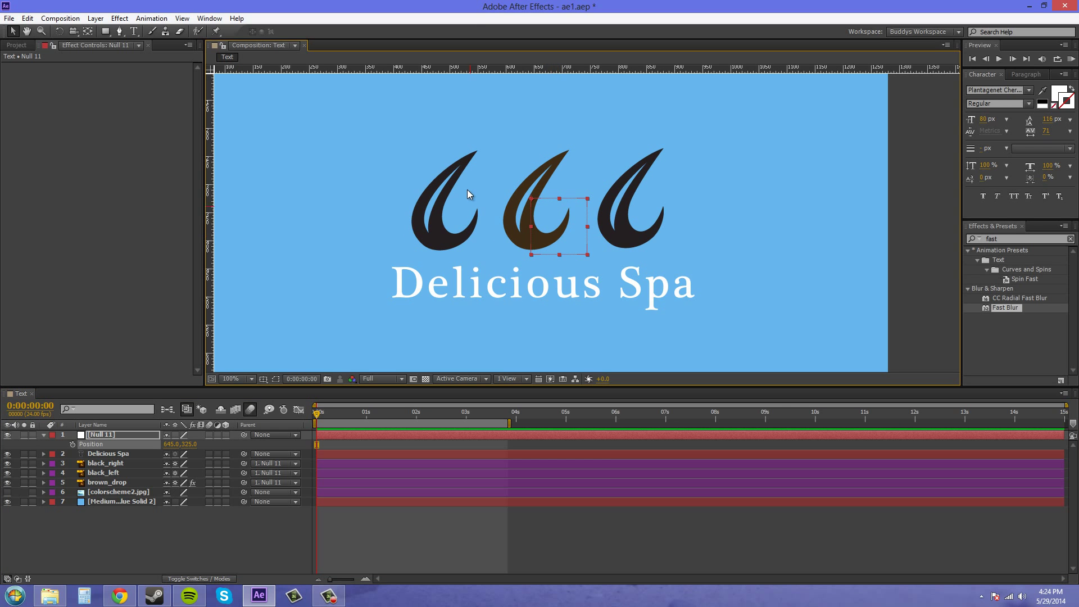
{"action": "key", "text": "r"}
{"action": "left_click_drag", "start_coordinate": [183, 445], "coordinate": [227, 450]}
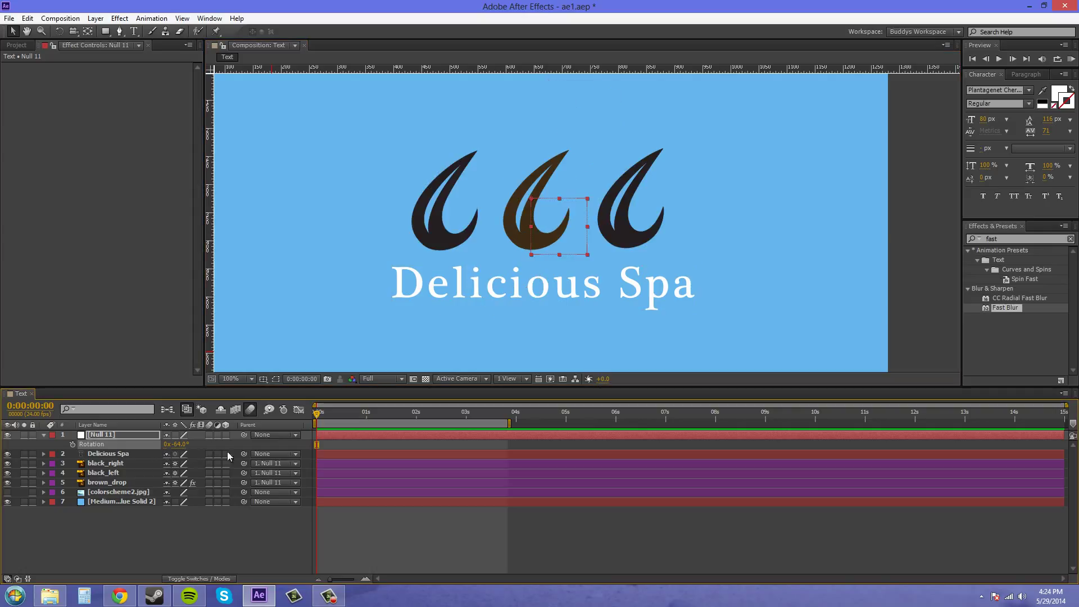
{"action": "left_click", "coordinate": [176, 551]}
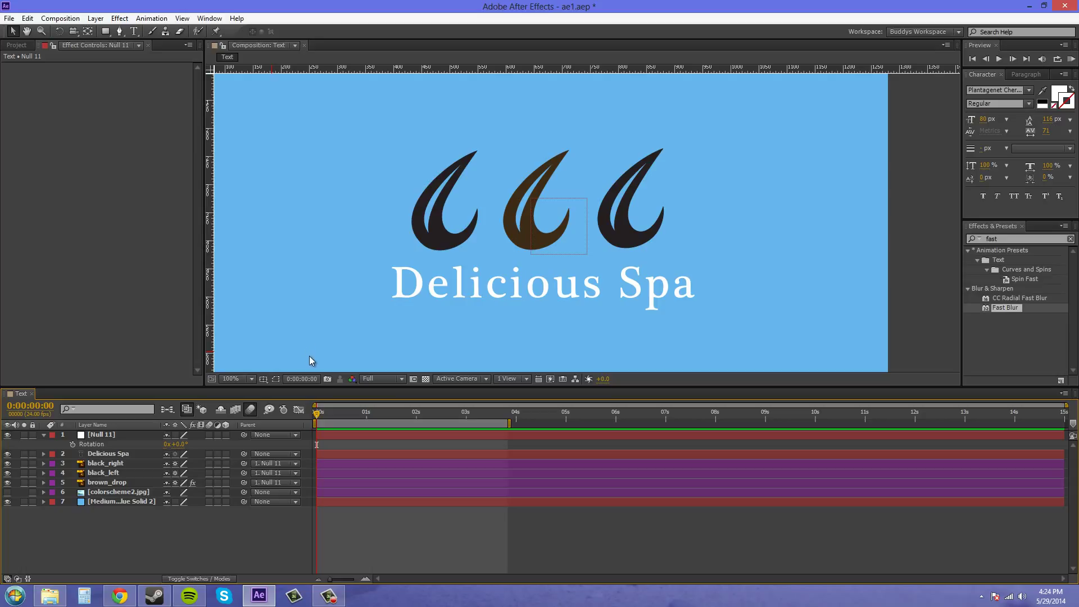
{"action": "left_click", "coordinate": [108, 437]}
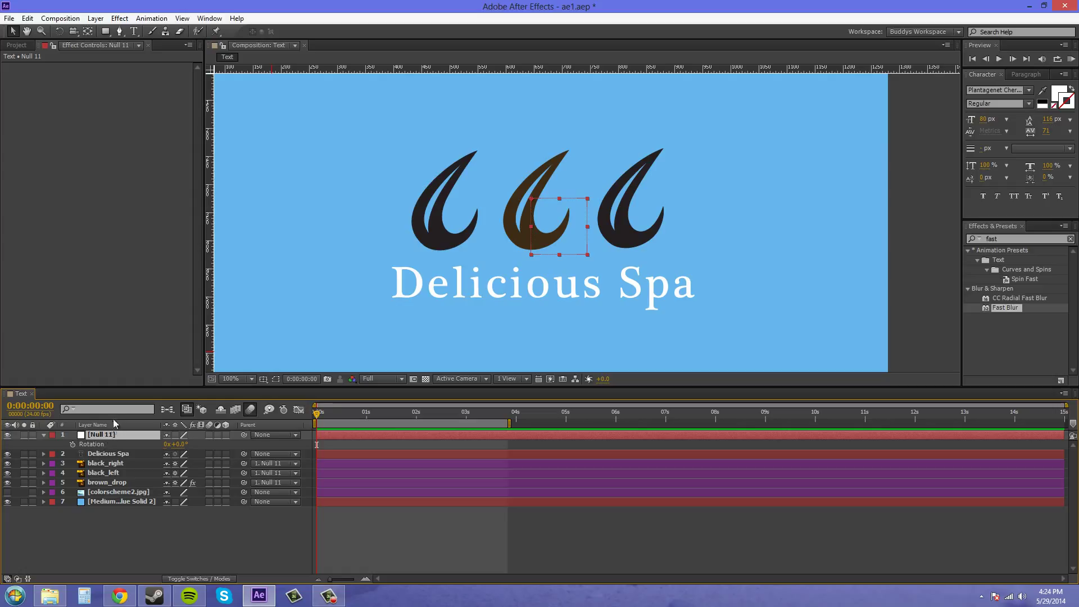
Keyframe Null 11's Position at 1s and lower it to 645, 457 at 2s.
{"action": "key", "text": "p"}
{"action": "left_click_drag", "start_coordinate": [317, 414], "coordinate": [369, 416]}
{"action": "left_click", "coordinate": [72, 444]}
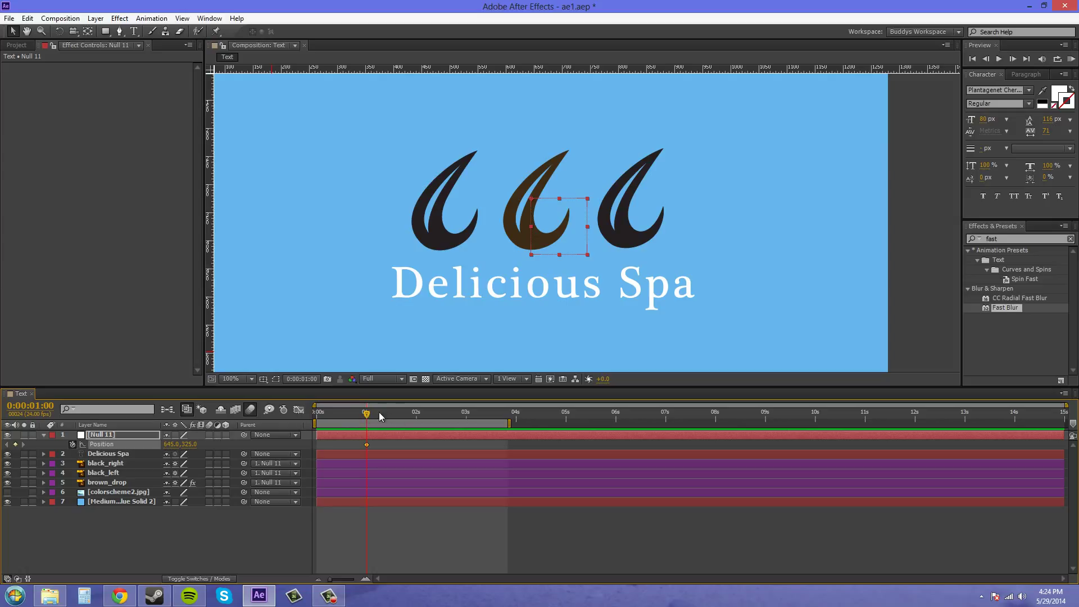
{"action": "left_click_drag", "start_coordinate": [368, 414], "coordinate": [416, 414]}
{"action": "left_click_drag", "start_coordinate": [563, 232], "coordinate": [566, 305]}
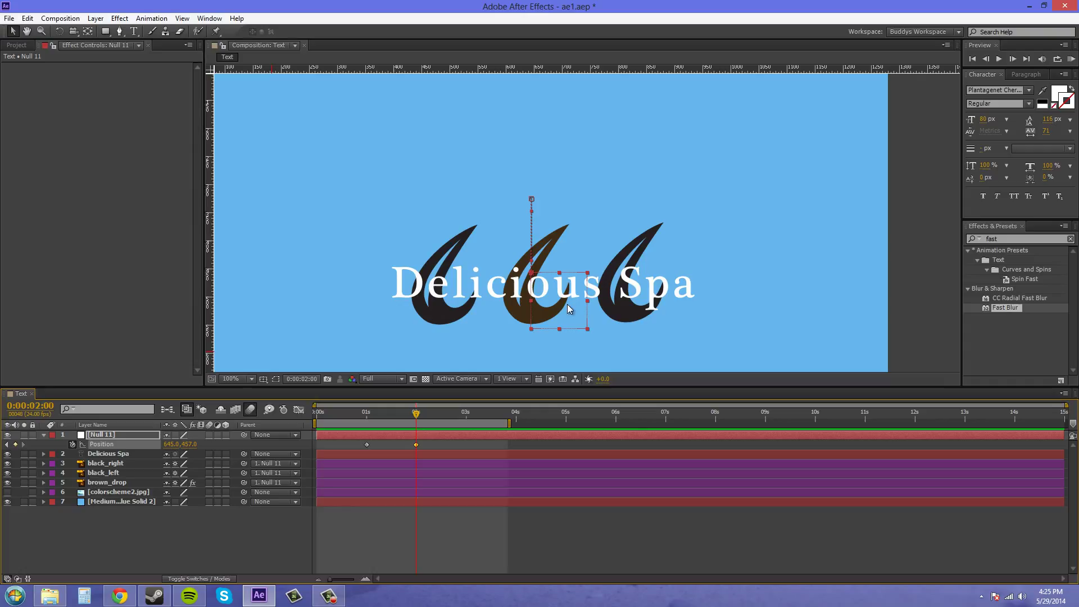
Drag the black_left drop further to the left.
{"action": "left_click", "coordinate": [99, 483]}
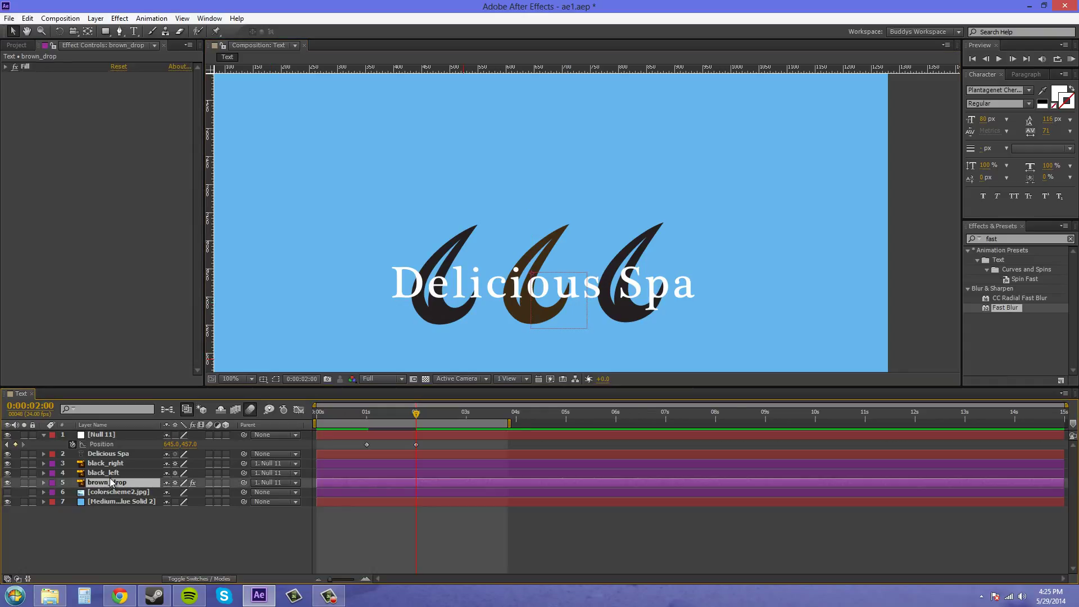
{"action": "left_click", "coordinate": [107, 474]}
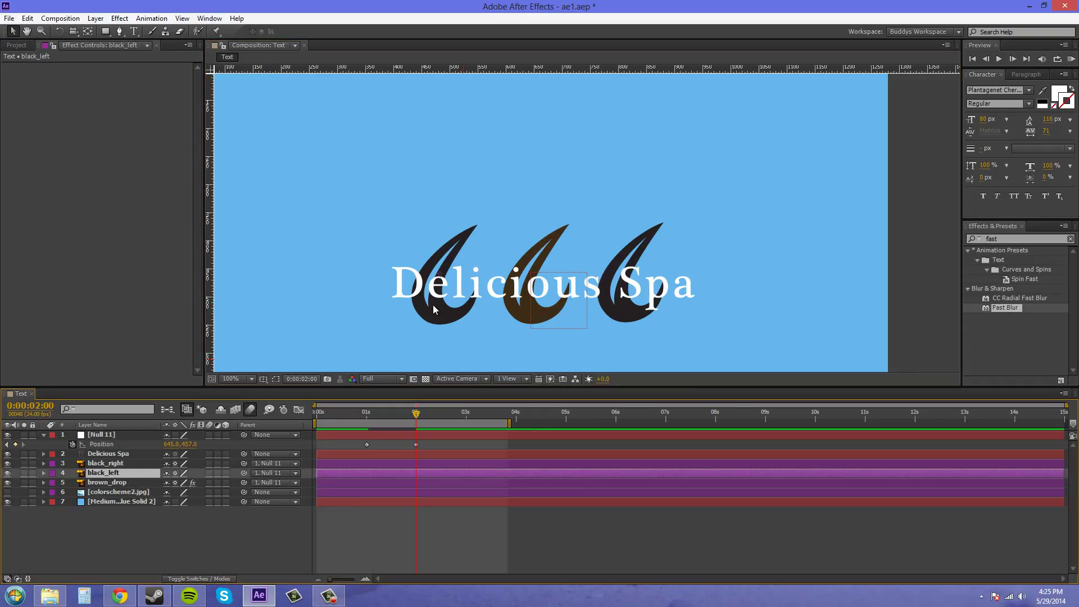
{"action": "left_click_drag", "start_coordinate": [432, 305], "coordinate": [387, 312]}
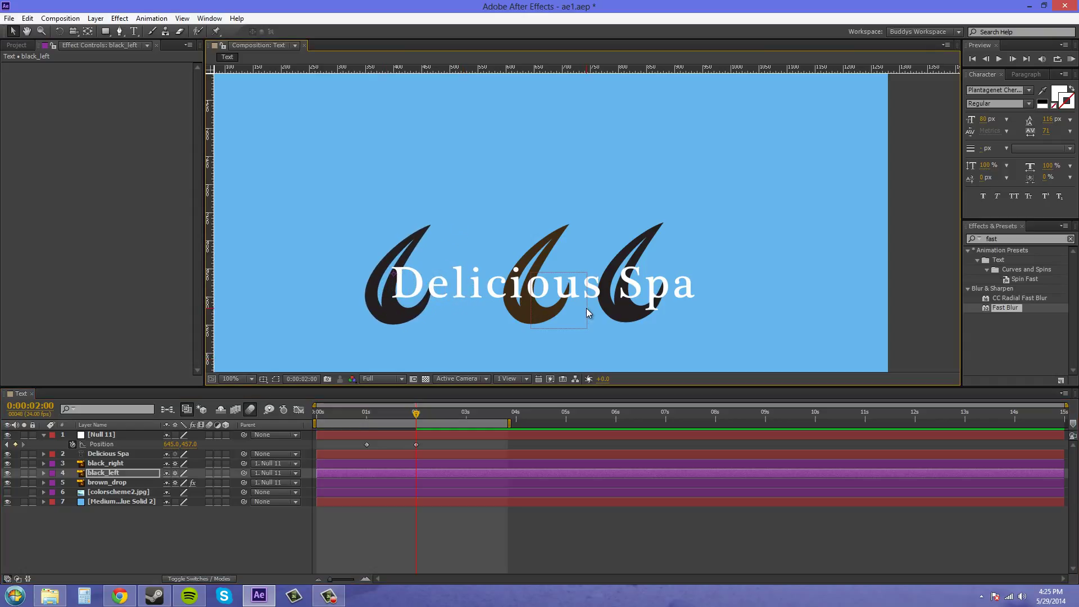
Undo black_left's move and add 2-second Position keyframes to black_right, black_left and brown_drop.
{"action": "key", "text": "ctrl+z"}
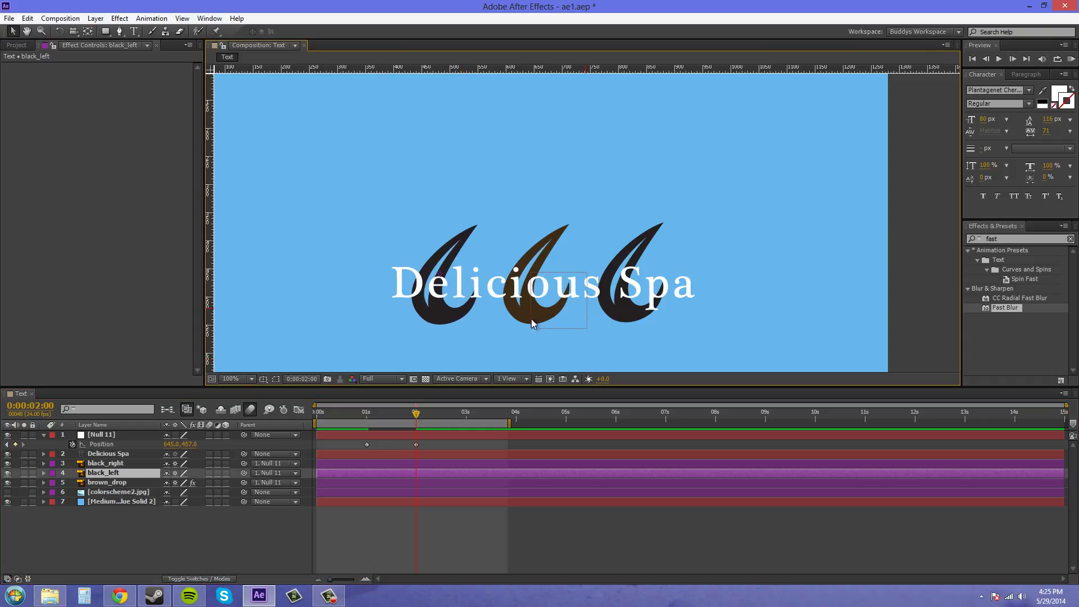
{"action": "left_click", "coordinate": [121, 483], "text": "ctrl"}
{"action": "left_click", "coordinate": [121, 454], "text": "shift"}
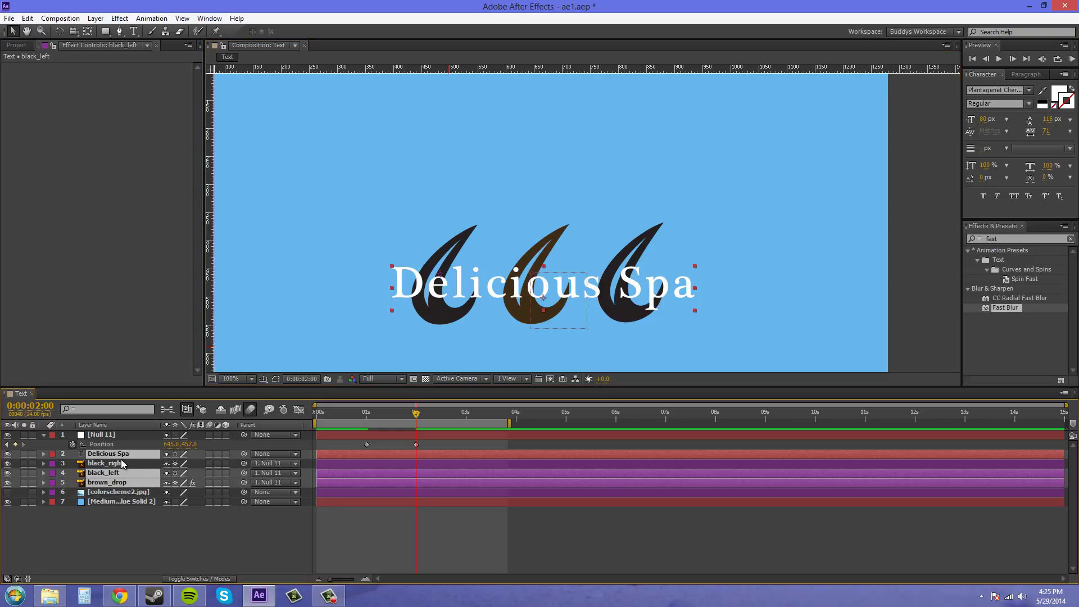
{"action": "left_click", "coordinate": [124, 455], "text": "ctrl"}
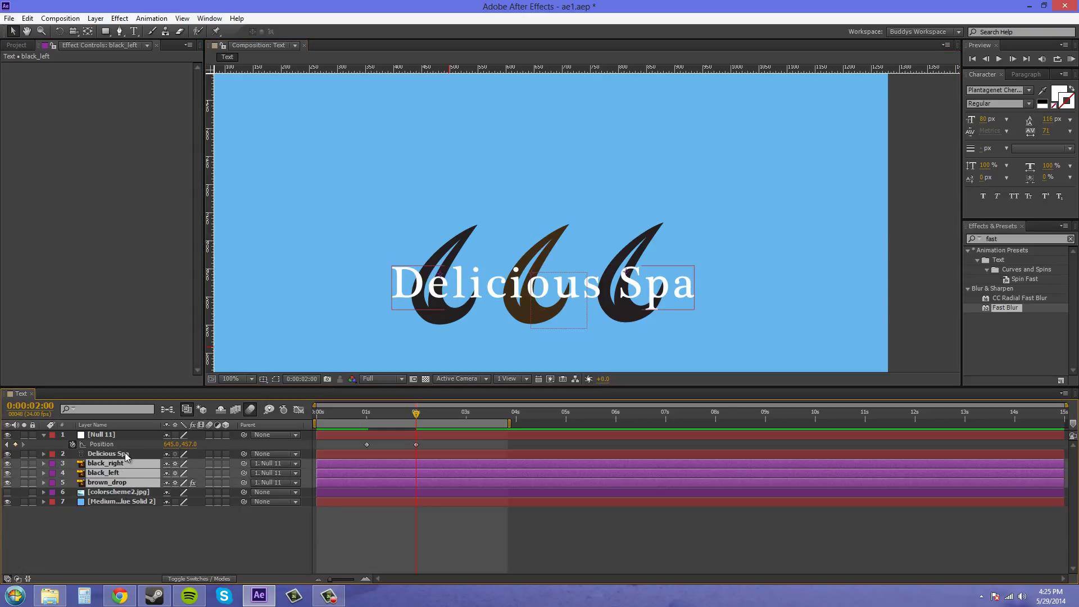
{"action": "key", "text": "p"}
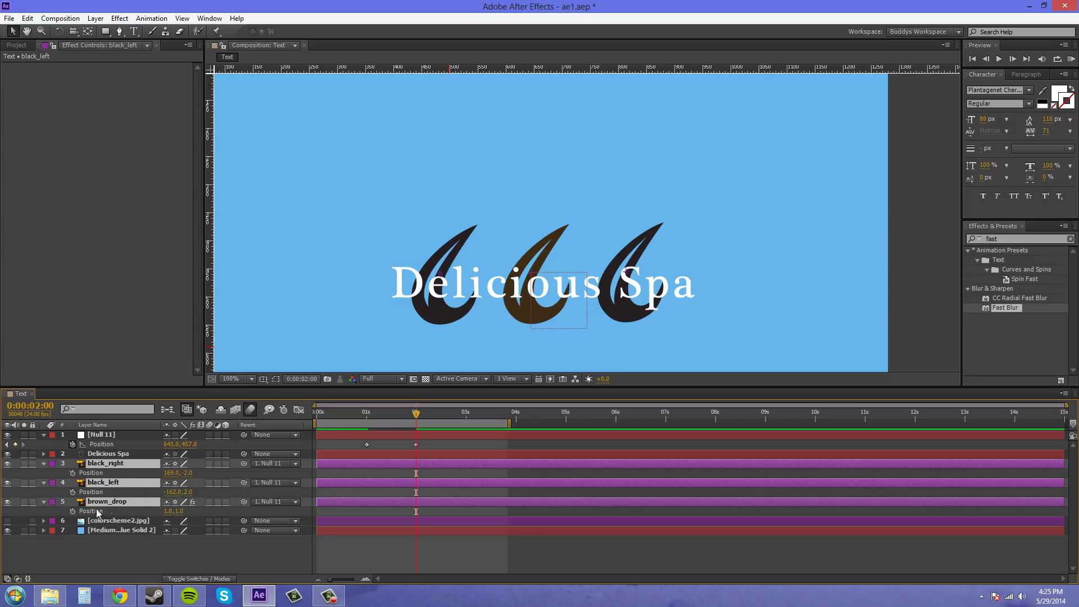
{"action": "left_click", "coordinate": [73, 511]}
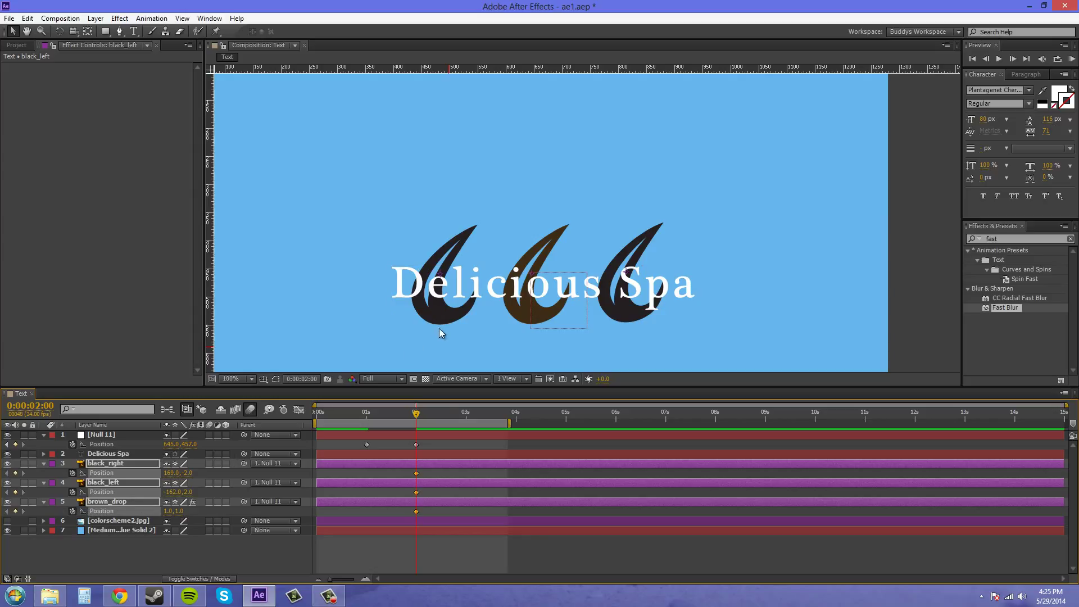
{"action": "mouse_move", "coordinate": [419, 412]}
{"action": "left_mouse_down"}
{"action": "mouse_move", "coordinate": [360, 415]}
{"action": "mouse_move", "coordinate": [416, 423]}
{"action": "left_mouse_up"}
Lower brown_drop to Position Y 145, below the text.
{"action": "left_click", "coordinate": [119, 573]}
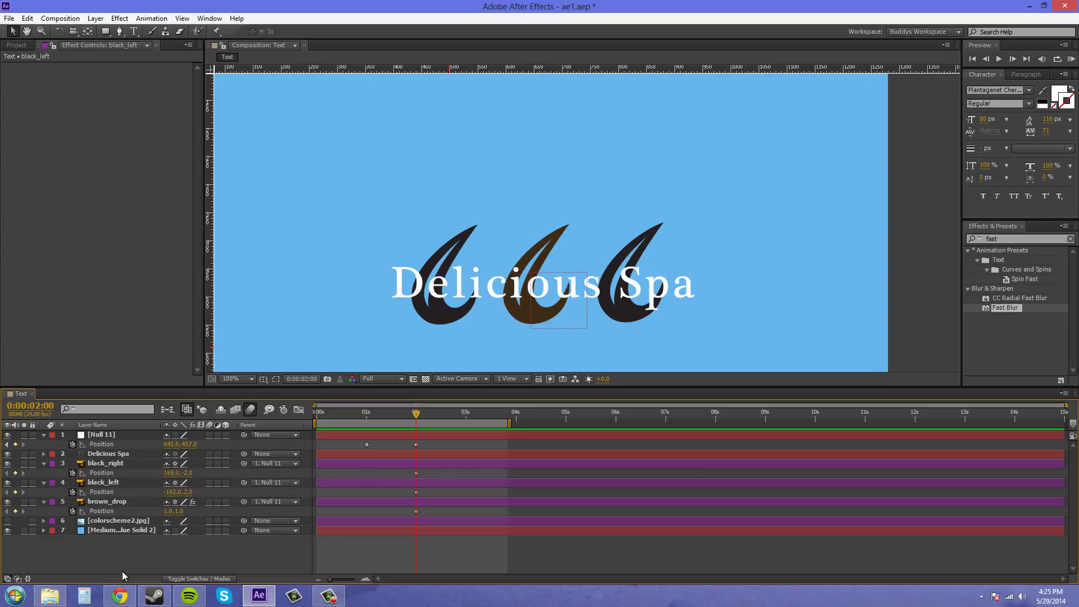
{"action": "left_click", "coordinate": [117, 505]}
{"action": "left_click_drag", "start_coordinate": [178, 511], "coordinate": [261, 510]}
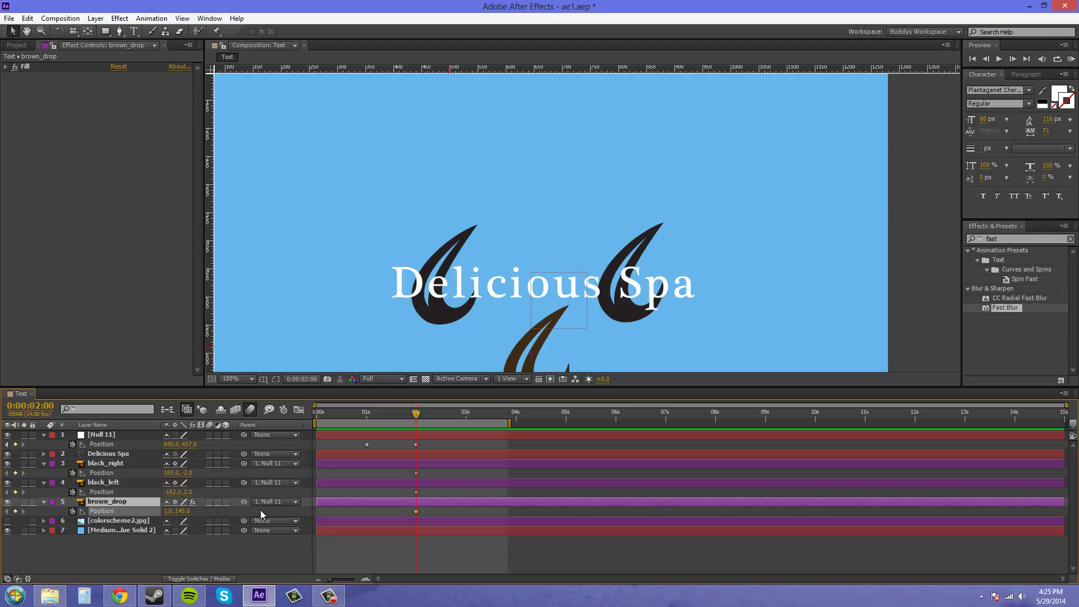
{"action": "left_click", "coordinate": [111, 503]}
Push black_left out to X -336 and black_right to X 374, then view at 100%.
{"action": "left_click", "coordinate": [107, 484]}
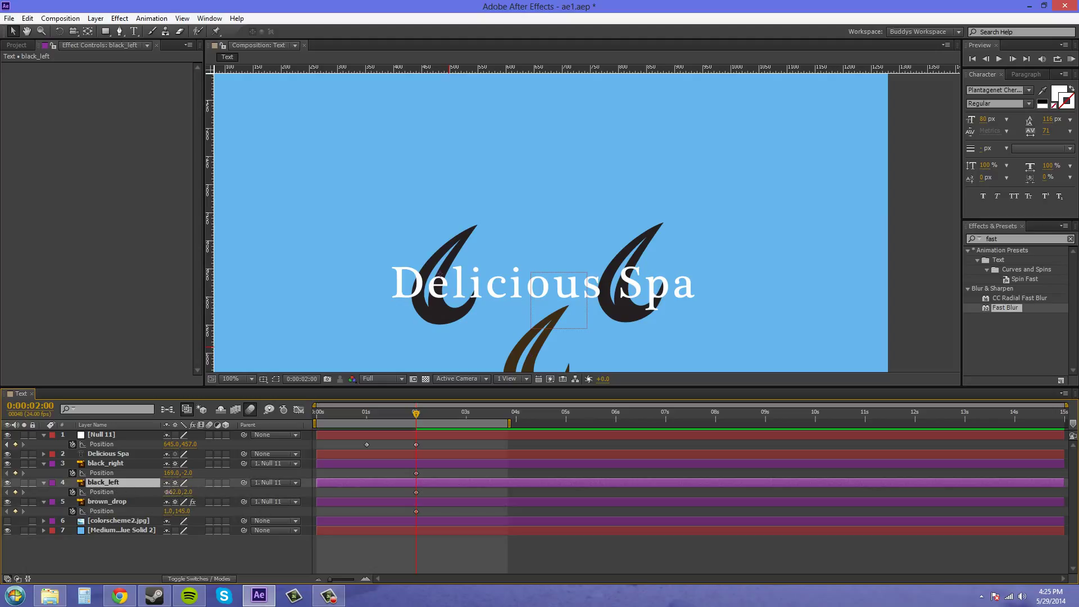
{"action": "left_click_drag", "start_coordinate": [166, 492], "coordinate": [80, 502]}
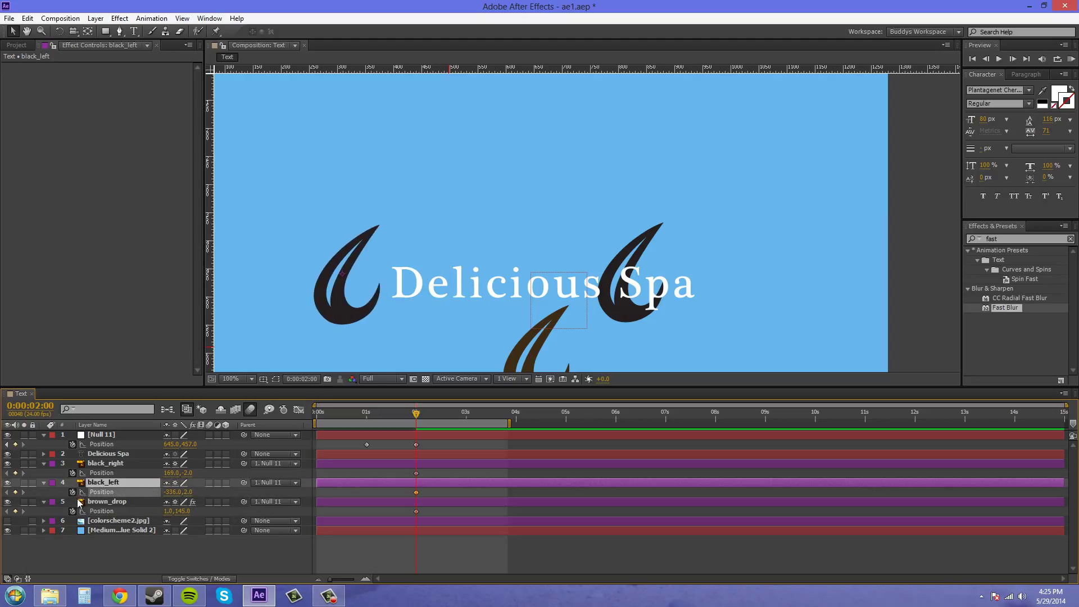
{"action": "left_click", "coordinate": [113, 463]}
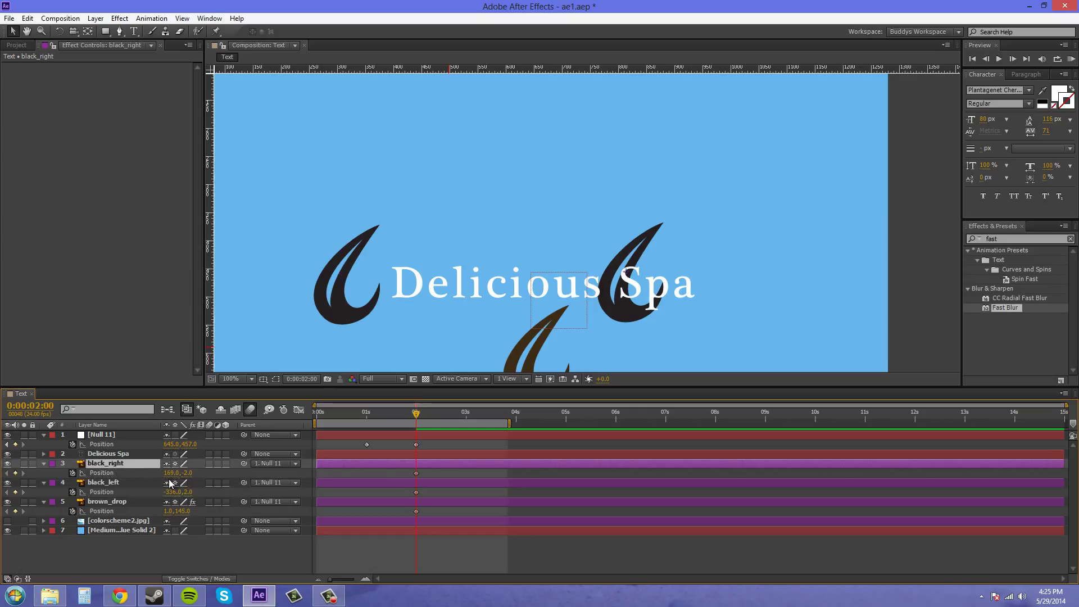
{"action": "left_click_drag", "start_coordinate": [172, 473], "coordinate": [293, 482]}
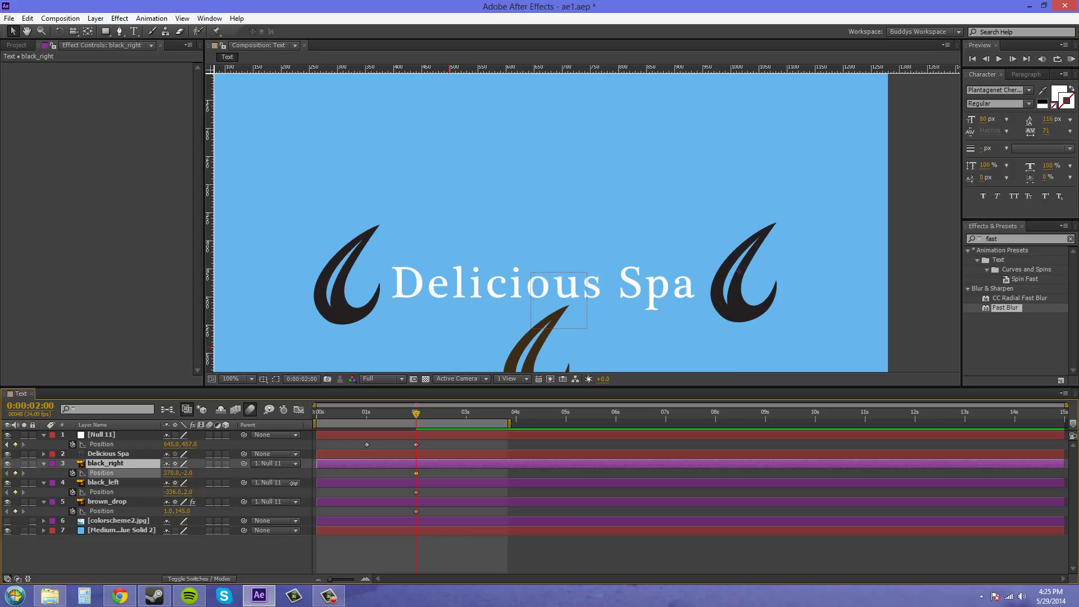
{"action": "scroll", "coordinate": [733, 227], "scroll_direction": "down", "scroll_amount": 2}
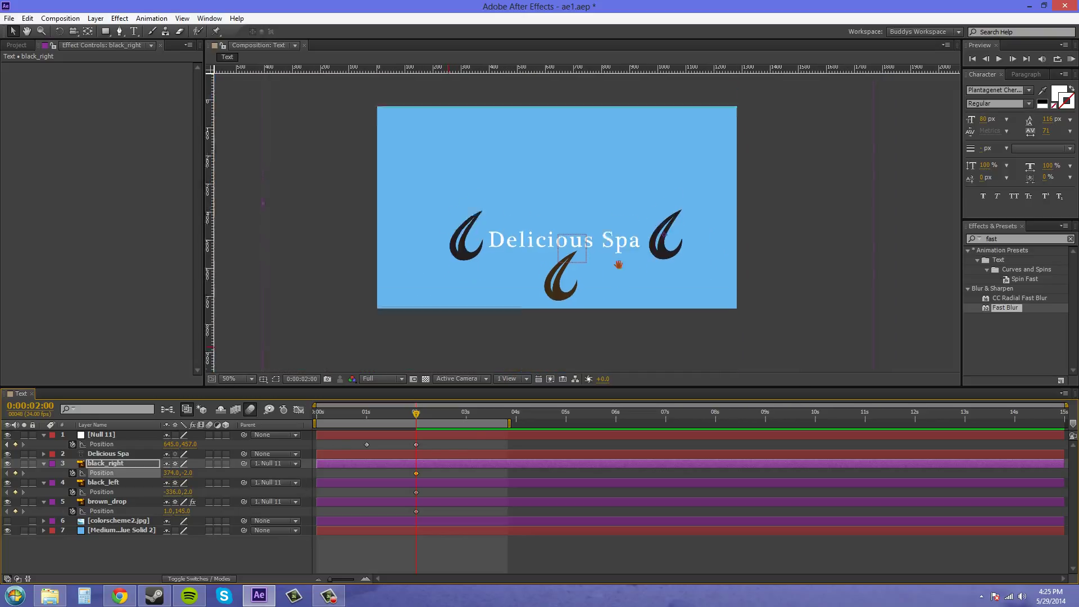
{"action": "key", "text": "period"}
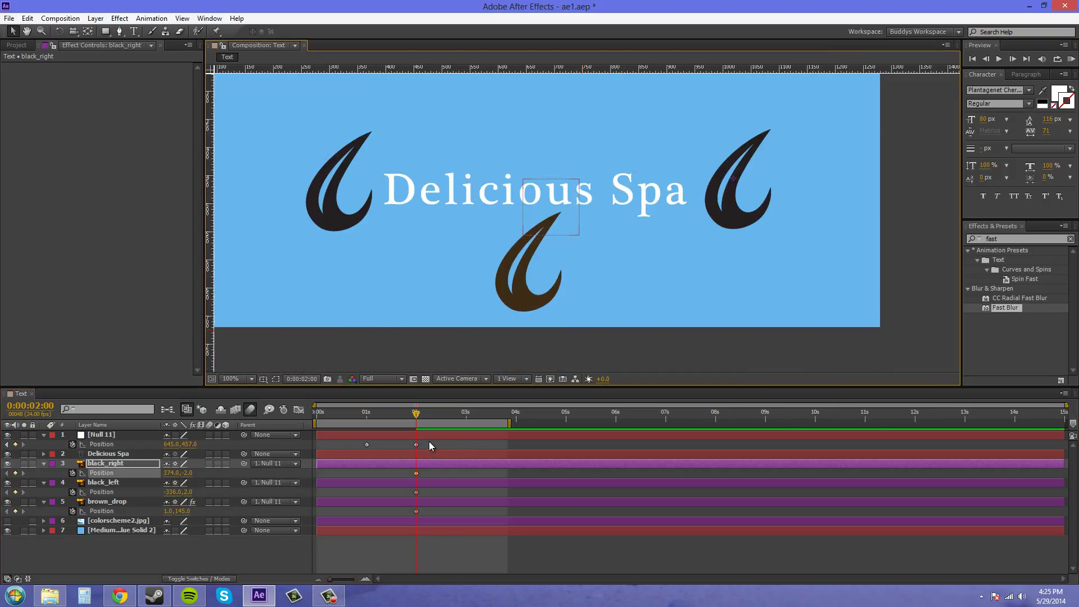
Undo the drops' spread at the 2-second mark.
{"action": "mouse_move", "coordinate": [416, 414]}
{"action": "left_mouse_down"}
{"action": "mouse_move", "coordinate": [270, 418]}
{"action": "mouse_move", "coordinate": [414, 414]}
{"action": "left_mouse_up"}
{"action": "left_click", "coordinate": [416, 413]}
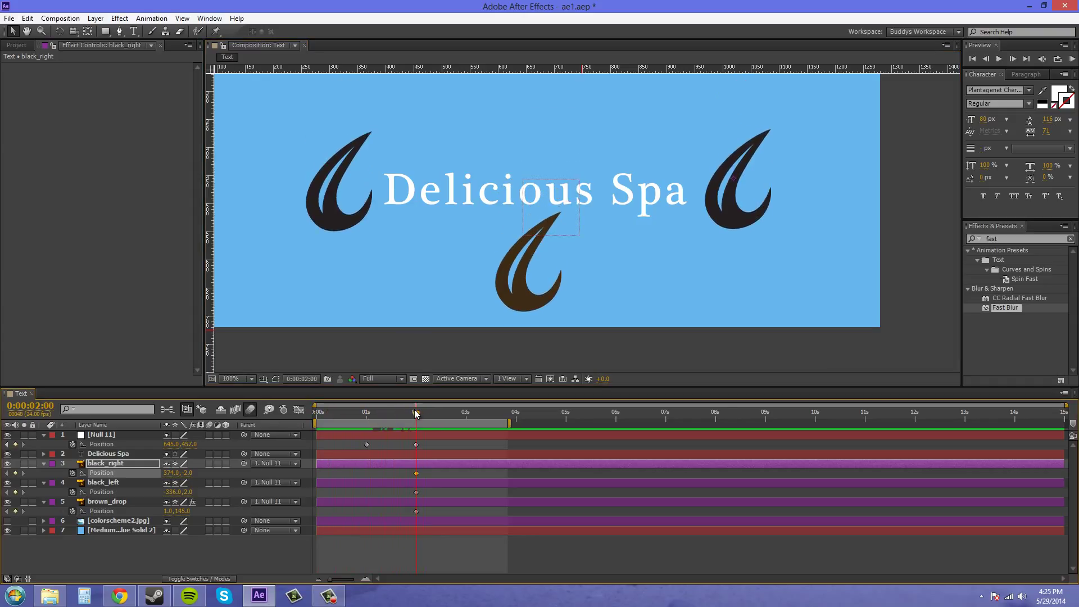
{"action": "key", "text": "ctrl+z"}
{"action": "key", "text": "ctrl+z"}
{"action": "key", "text": "ctrl+z"}
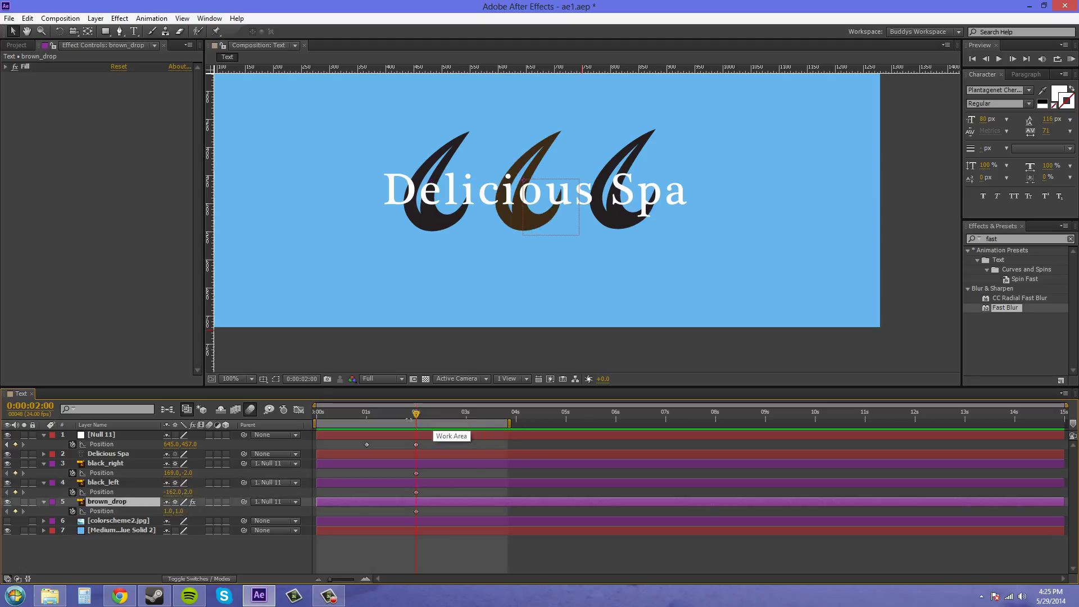
At 3s, set brown_drop Y to 156, black_left X to -336, black_right X to 356.
{"action": "left_click_drag", "start_coordinate": [416, 414], "coordinate": [465, 414]}
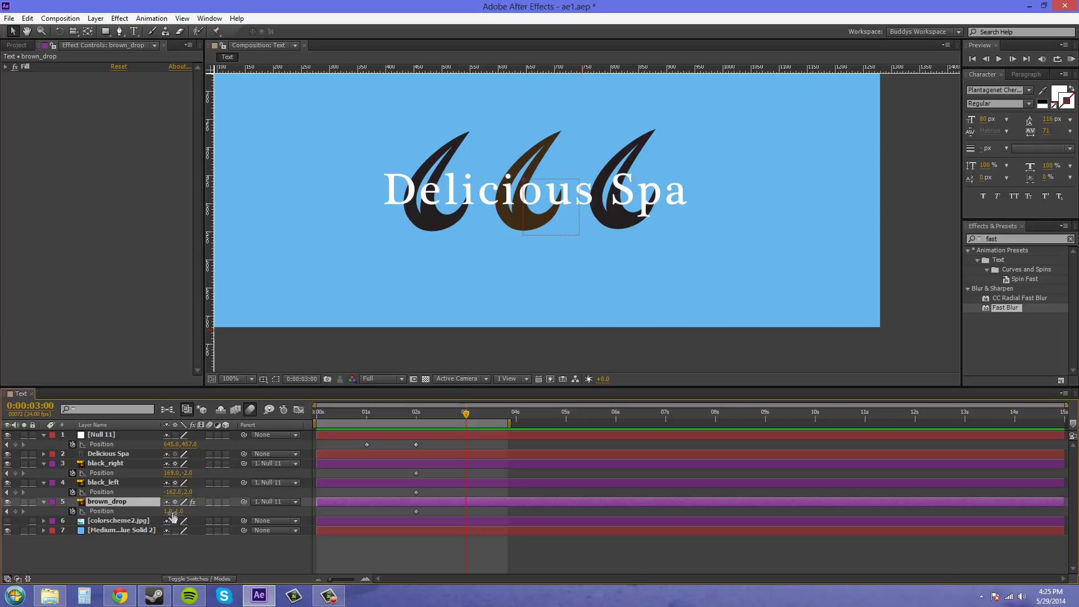
{"action": "left_click_drag", "start_coordinate": [179, 511], "coordinate": [269, 507]}
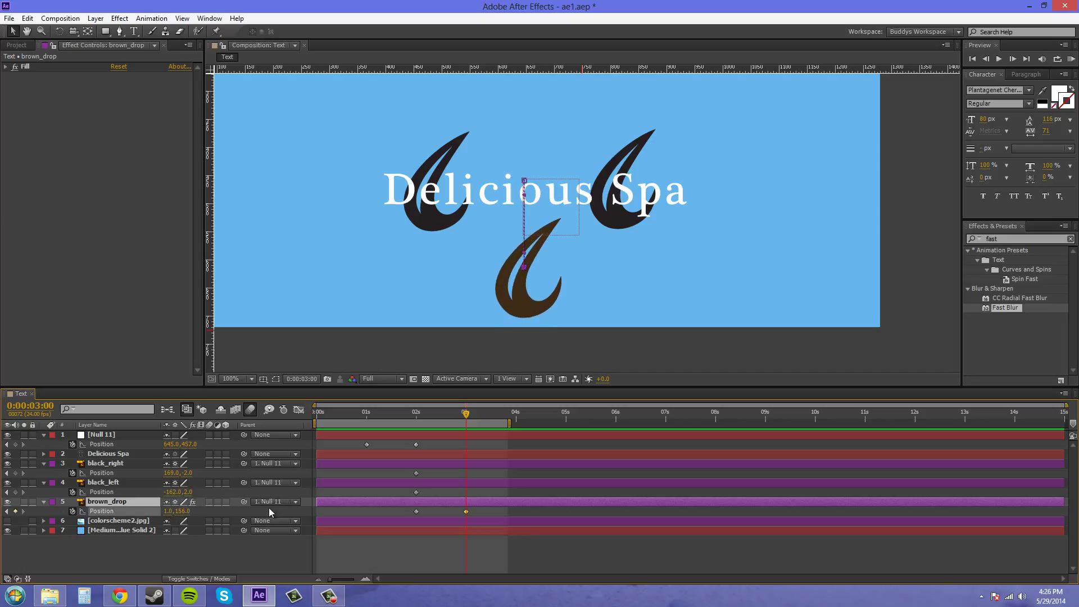
{"action": "left_click_drag", "start_coordinate": [169, 492], "coordinate": [66, 484]}
{"action": "left_click_drag", "start_coordinate": [172, 473], "coordinate": [284, 473]}
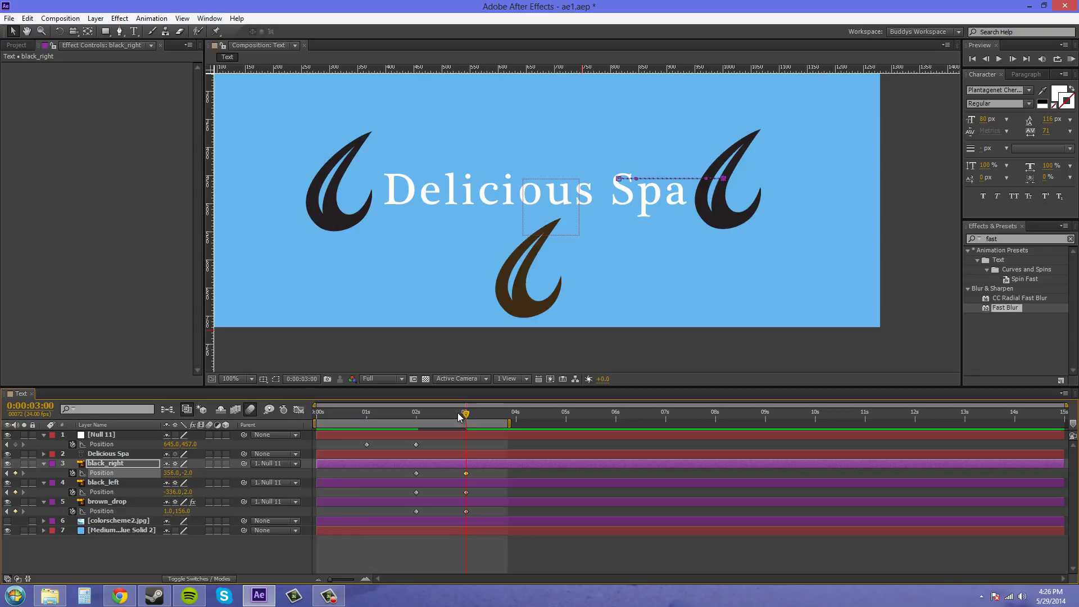
{"action": "left_click_drag", "start_coordinate": [457, 412], "coordinate": [295, 423]}
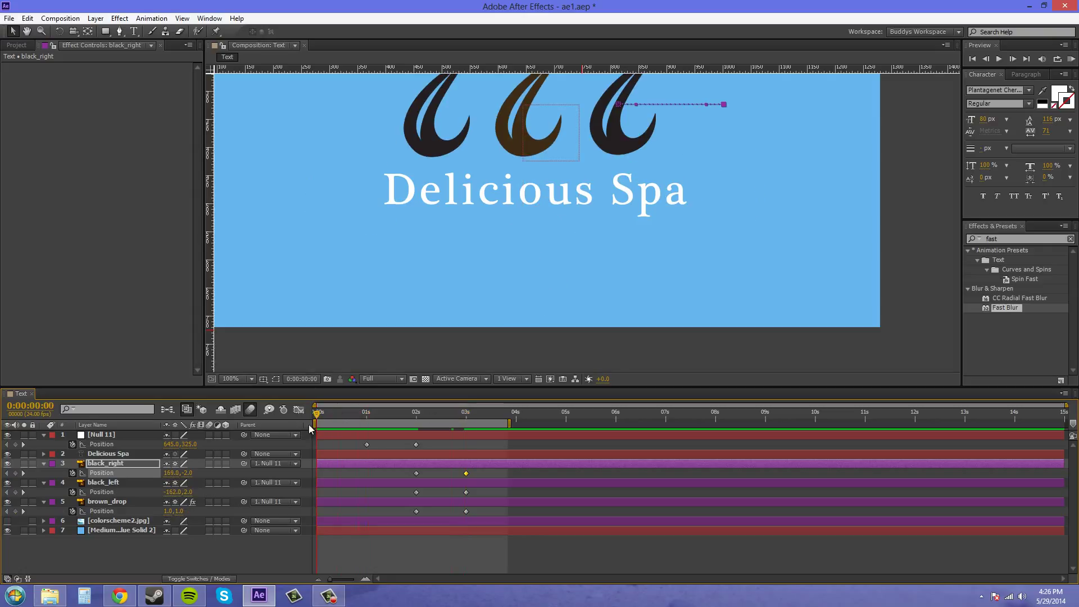
{"action": "left_click_drag", "start_coordinate": [315, 414], "coordinate": [483, 435]}
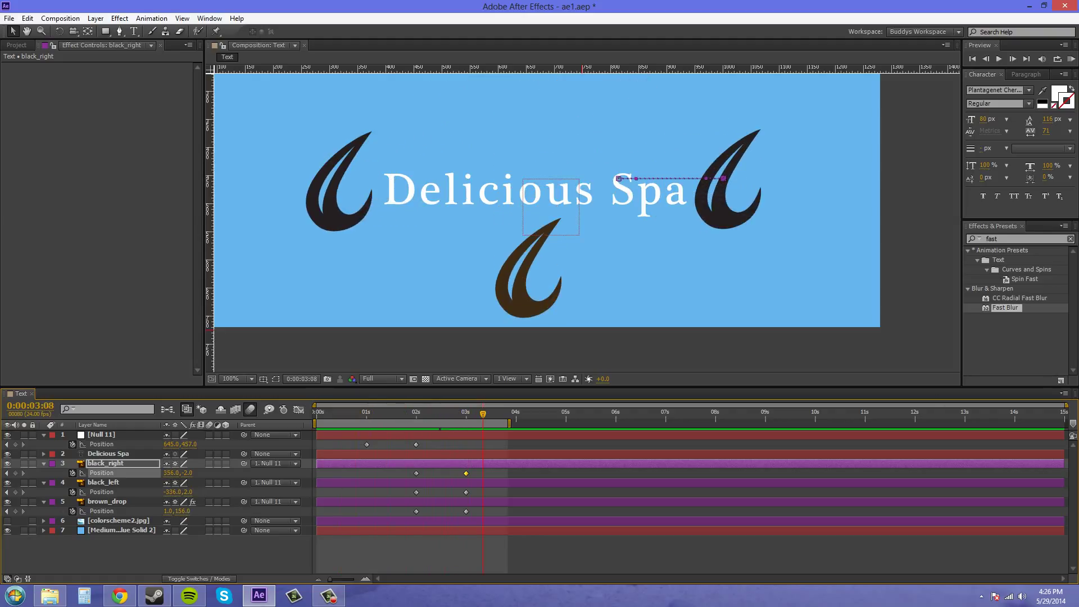
{"action": "key", "text": "F10"}
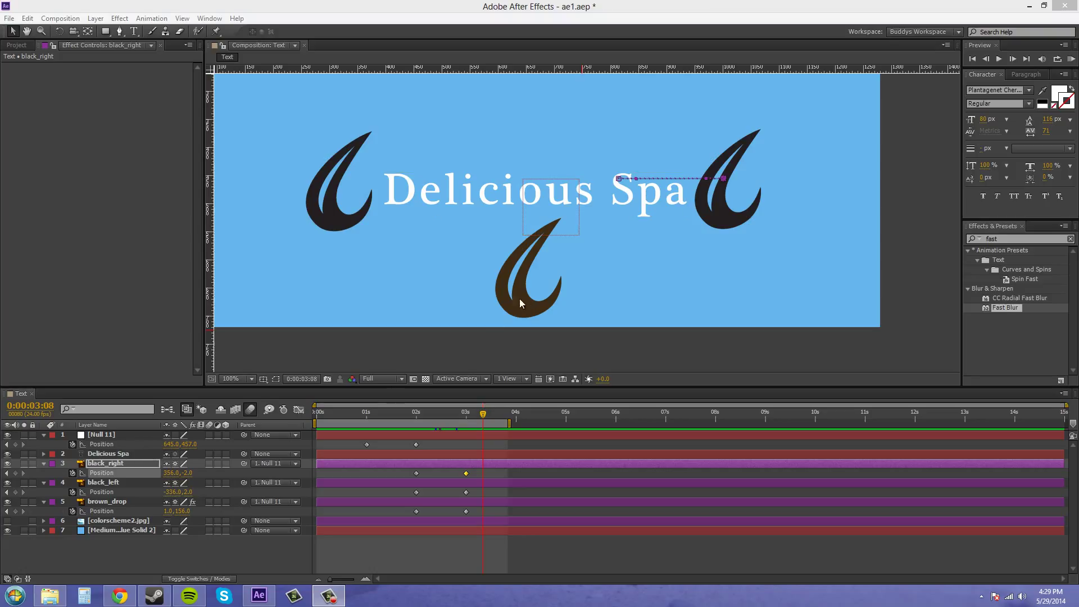
{"action": "left_click", "coordinate": [116, 20]}
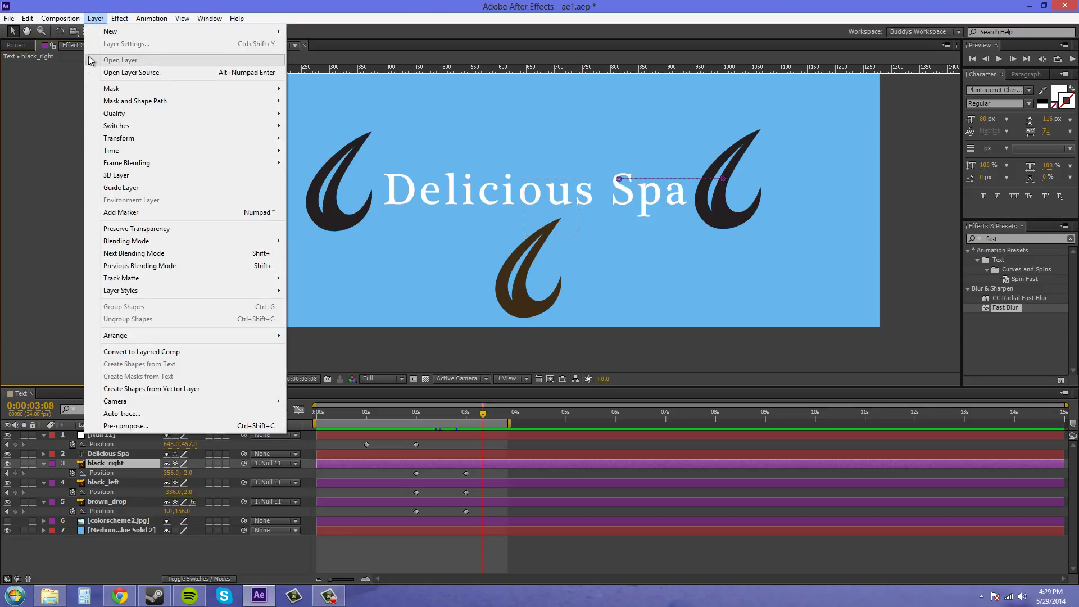
{"action": "left_click", "coordinate": [45, 153]}
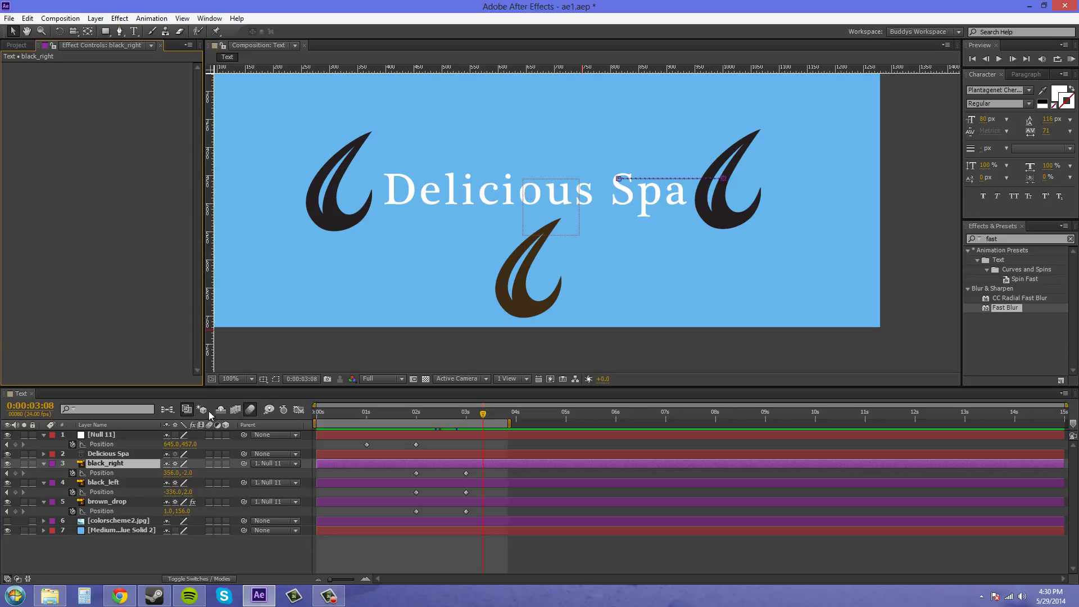
Select the Null 11 layer to display its downward motion path.
{"action": "left_click", "coordinate": [102, 434]}
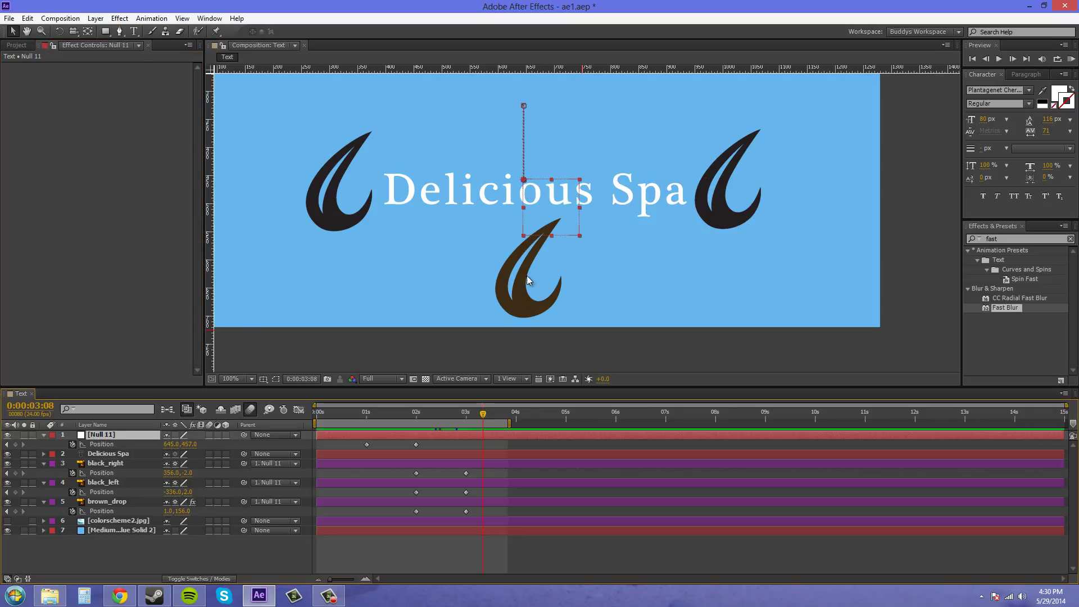